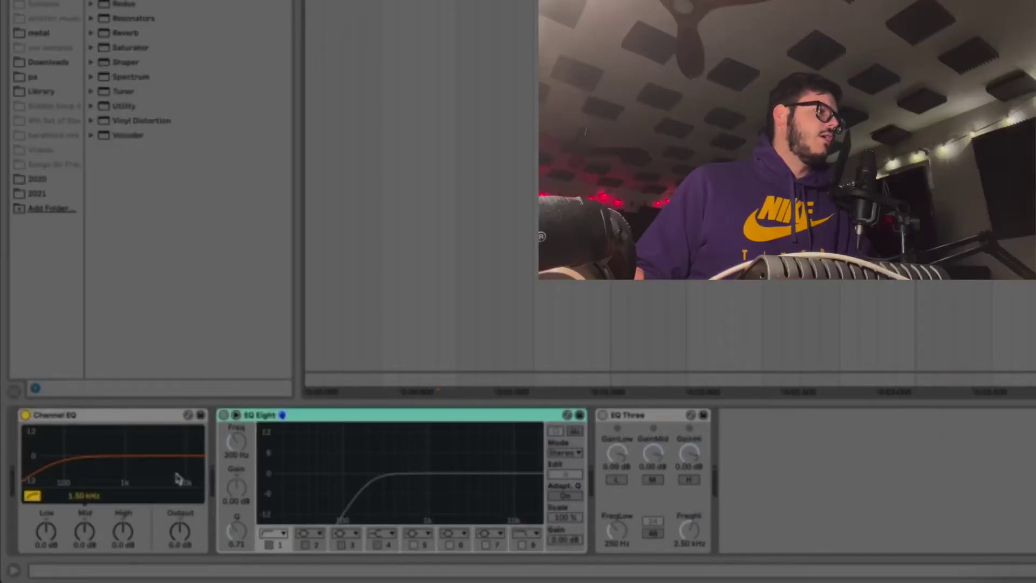
Place EQ Three after Channel EQ, audition Channel EQ's Low knob and low cut, then bypass Channel EQ
left_click_drag(629, 423, 170, 502)
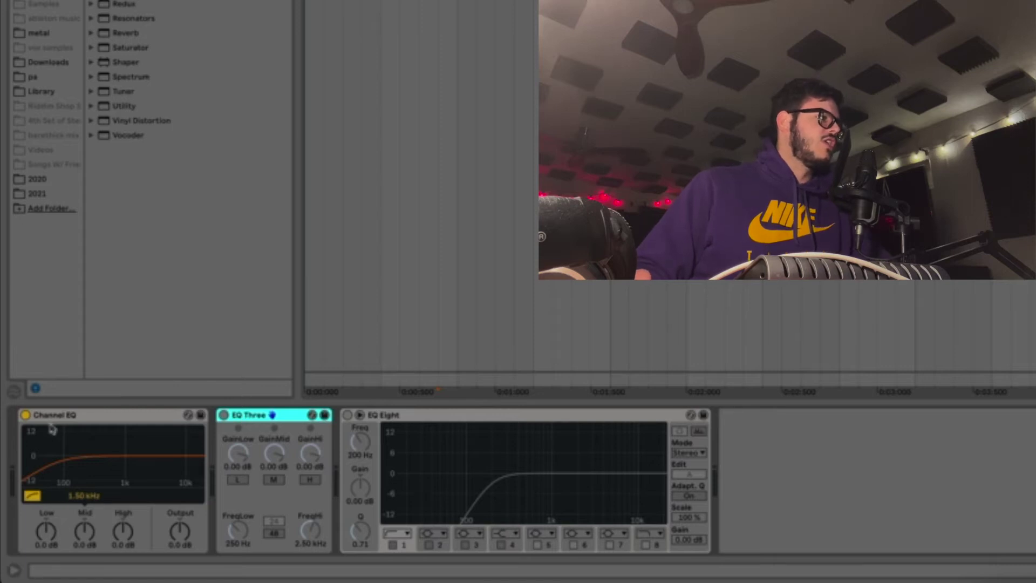
mouse_move(47, 540)
left_mouse_down()
mouse_move(46, 565)
mouse_move(47, 540)
left_mouse_up()
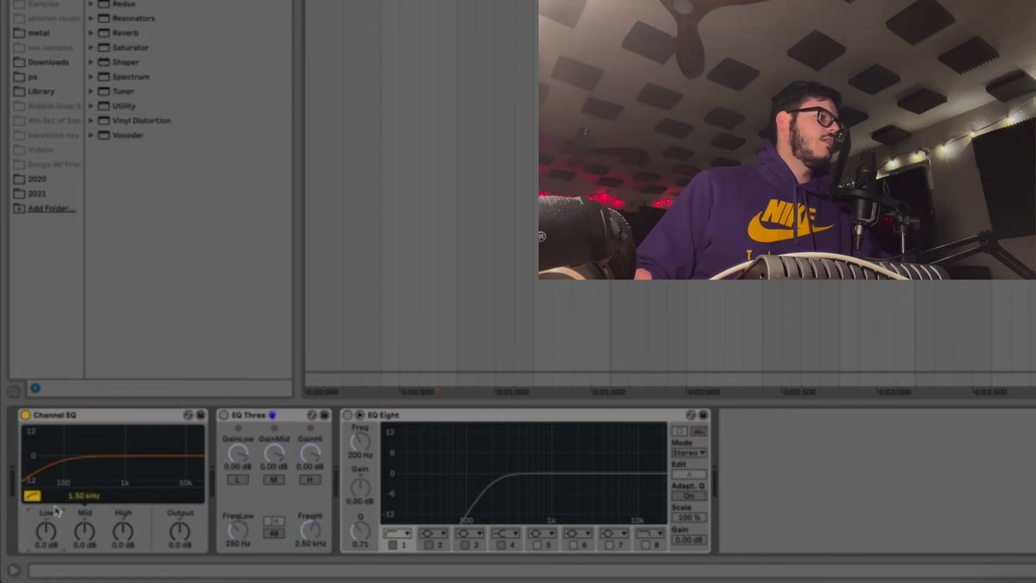
left_click(32, 496)
left_click(32, 496)
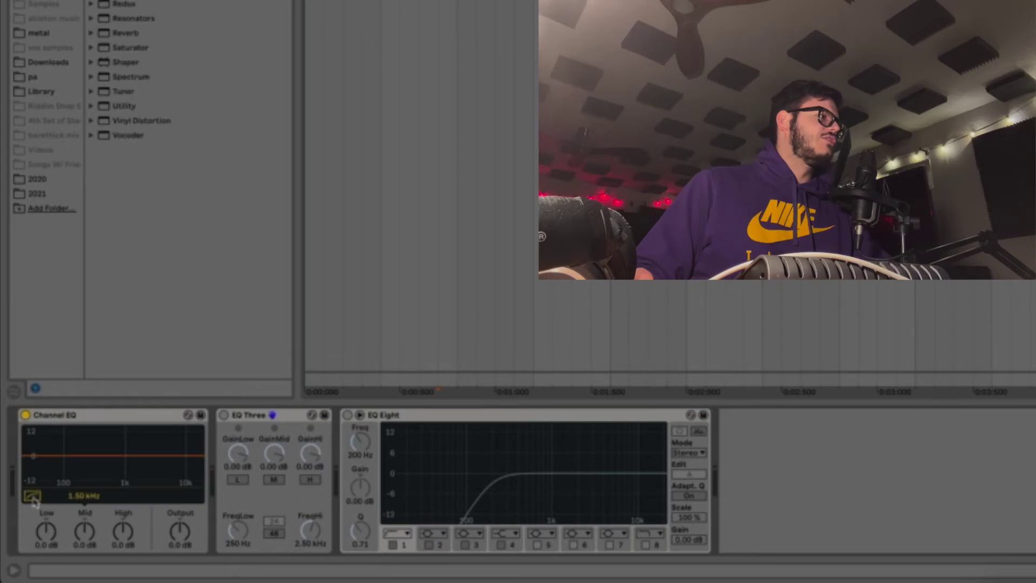
left_click(33, 496)
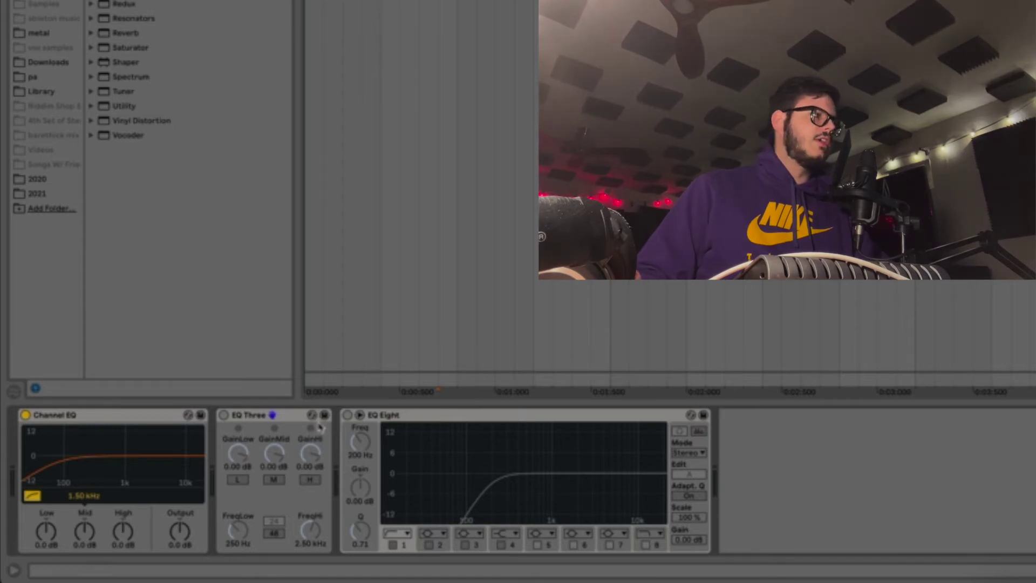
left_click(26, 415)
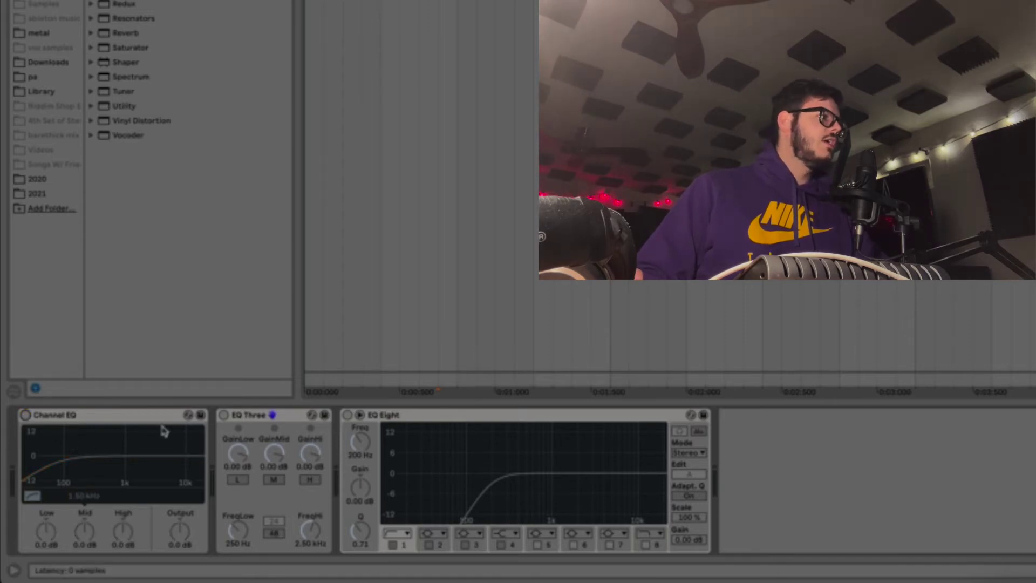
Enable EQ Three, drop GainLow to -inf dB with FreqLow at 201 Hz, and start playback
left_click(224, 415)
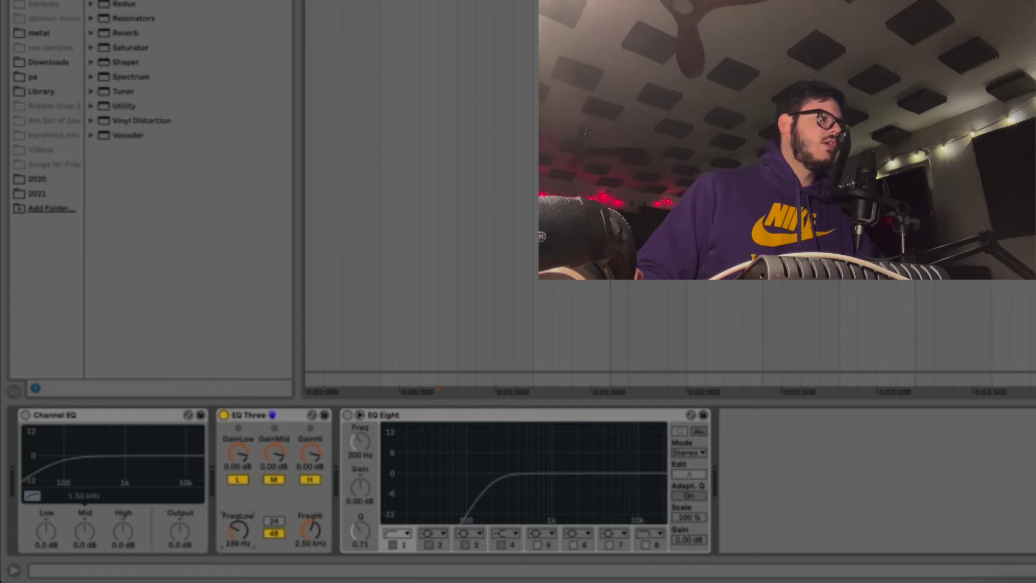
left_click_drag(252, 470, 285, 499)
key("space")
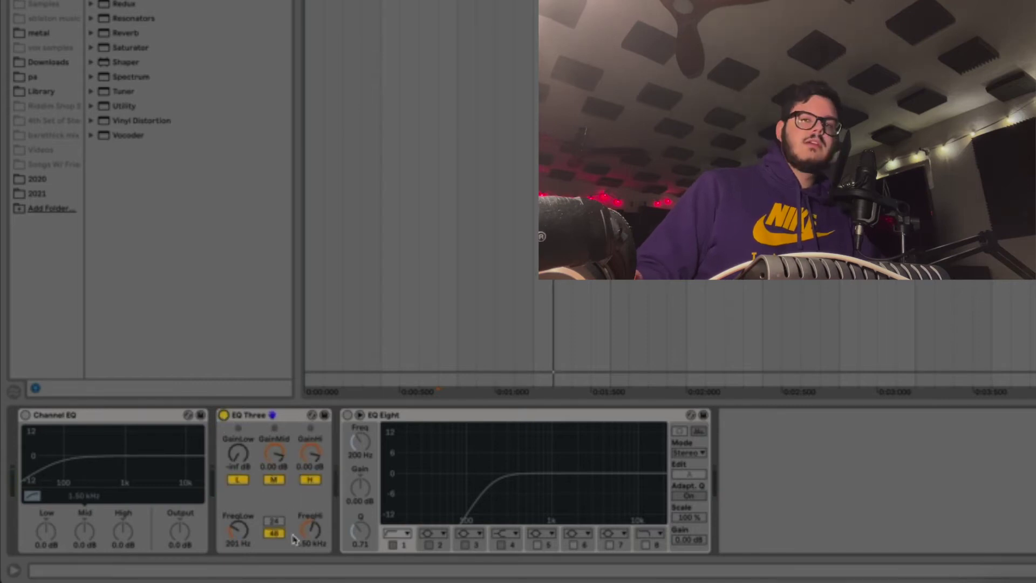
Swap EQ Three off for EQ Eight, toggling band 1's low cut and checking its filter shapes
left_click(223, 415)
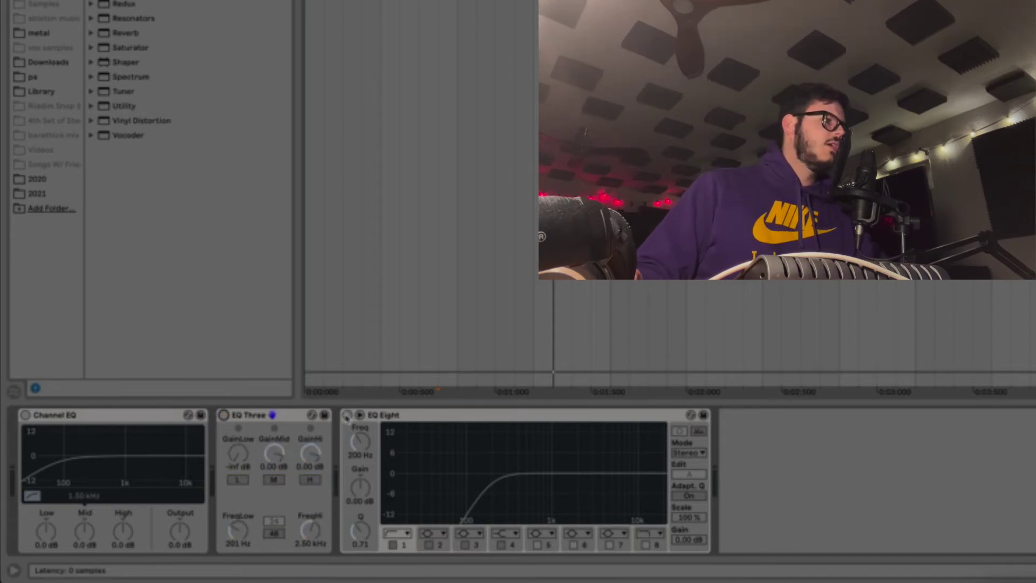
left_click(347, 414)
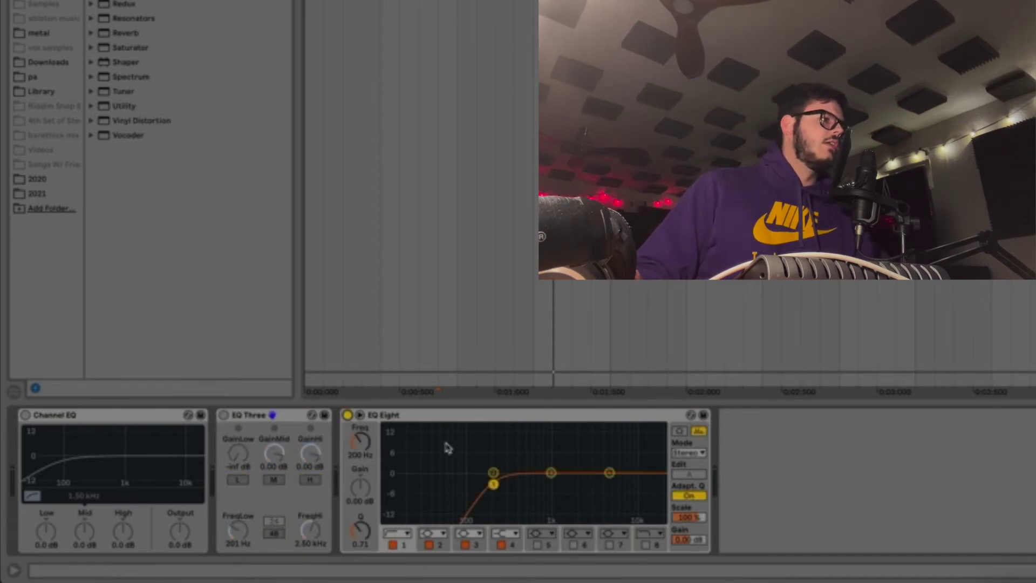
left_click(393, 544)
left_click(397, 534)
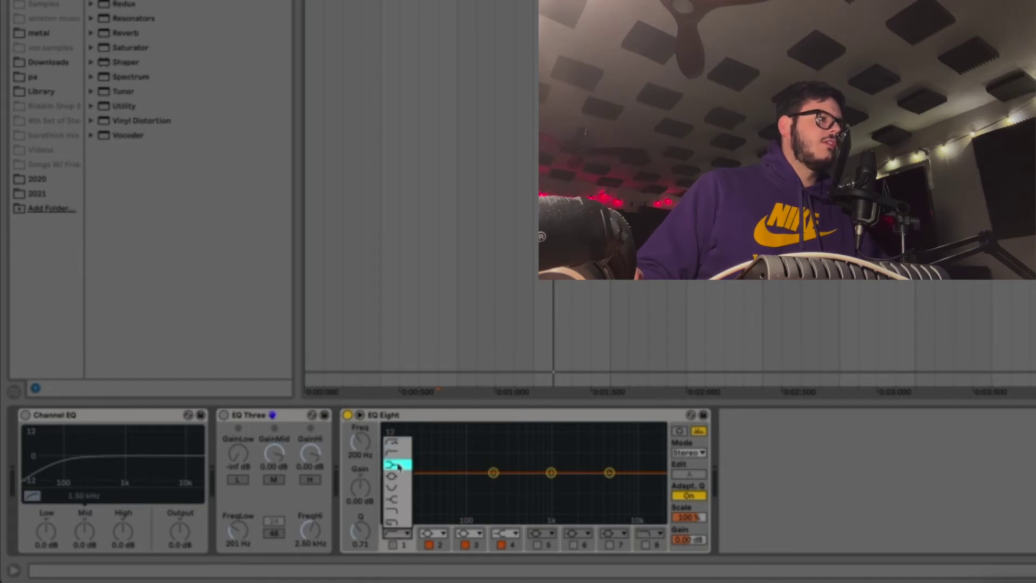
left_click(461, 483)
left_click(395, 545)
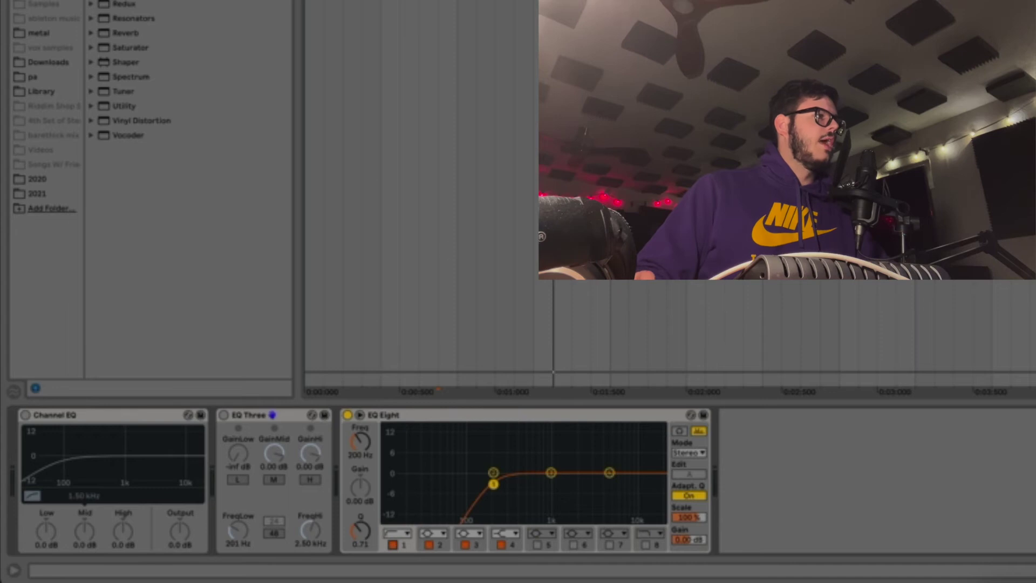
Compare band 1 with and without its low cut, leaving the 200 Hz low cut enabled
left_click(393, 545)
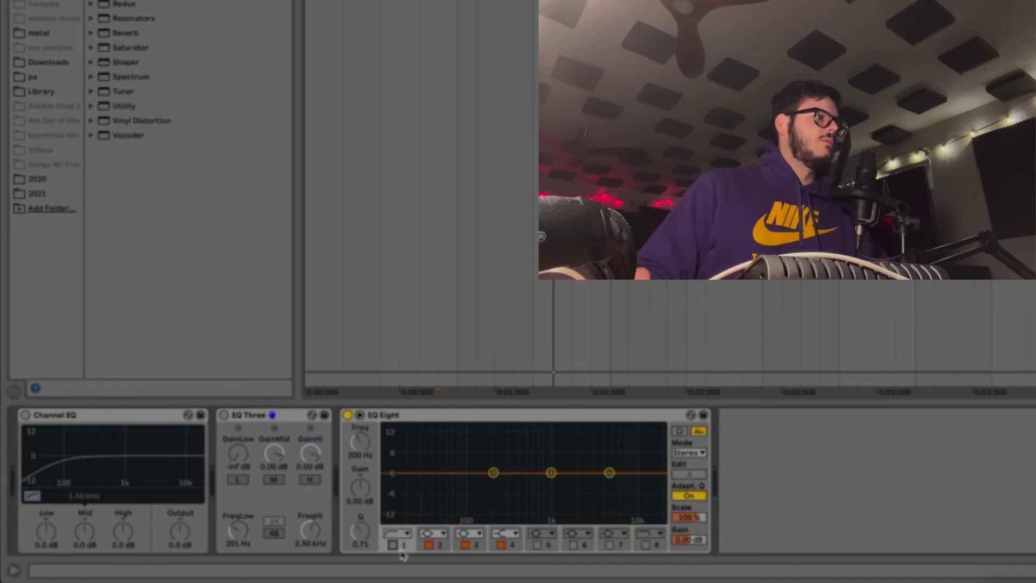
left_click(392, 545)
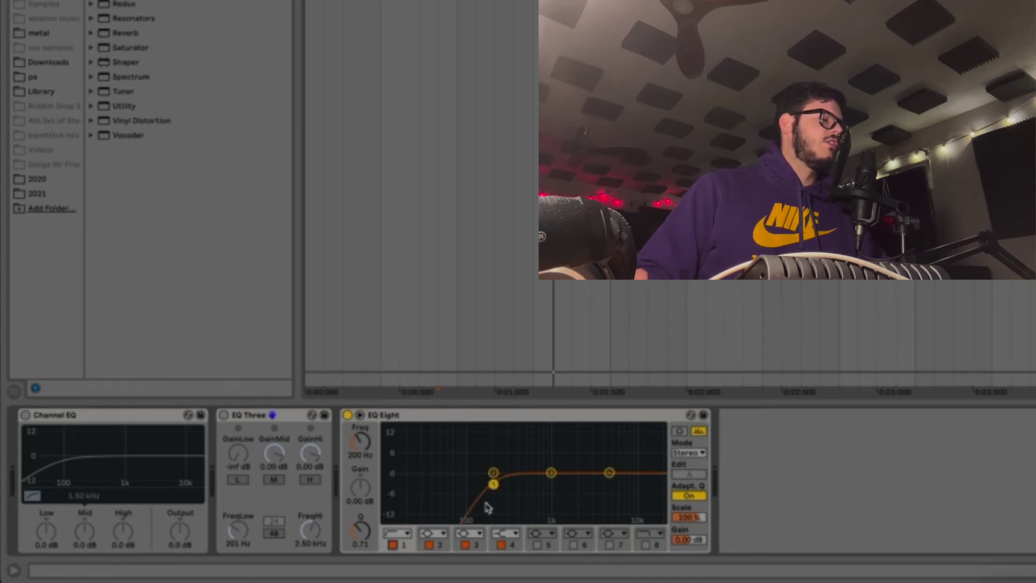
left_click(408, 534)
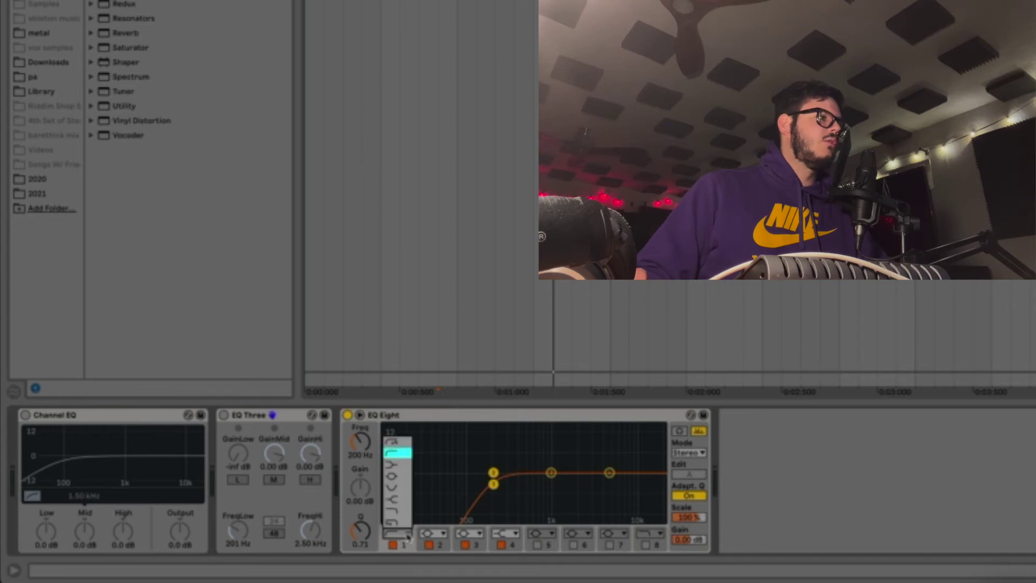
left_click(454, 419)
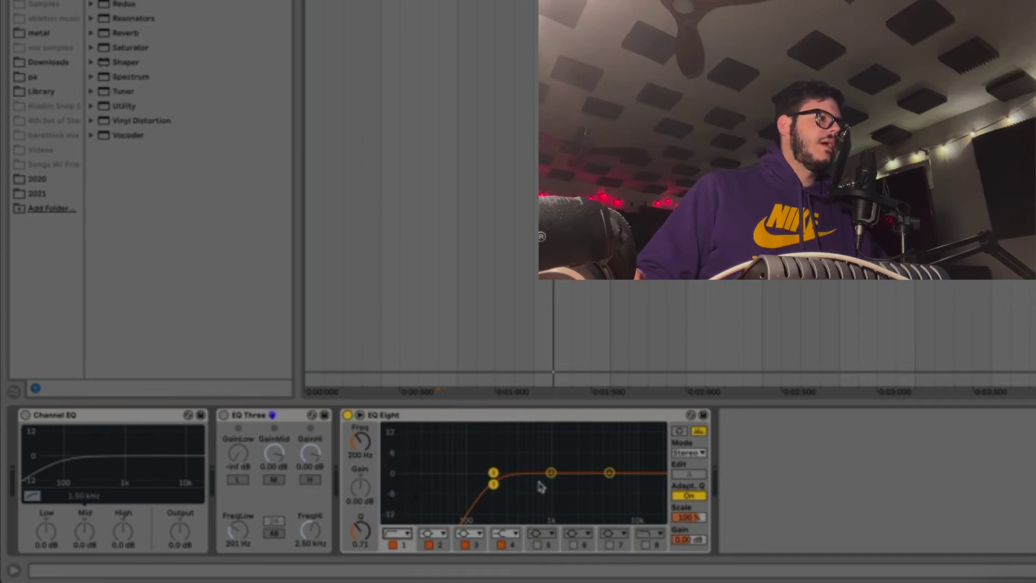
left_click(703, 415)
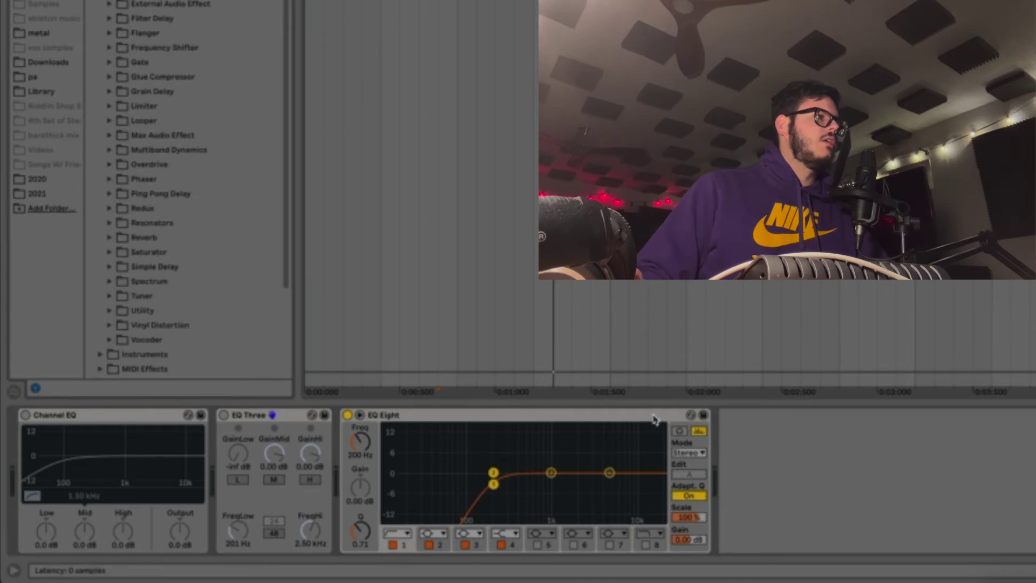
Store EQ Eight's 200 Hz band 1 low-cut setup as the device's default preset
left_click(690, 415)
right_click(615, 414)
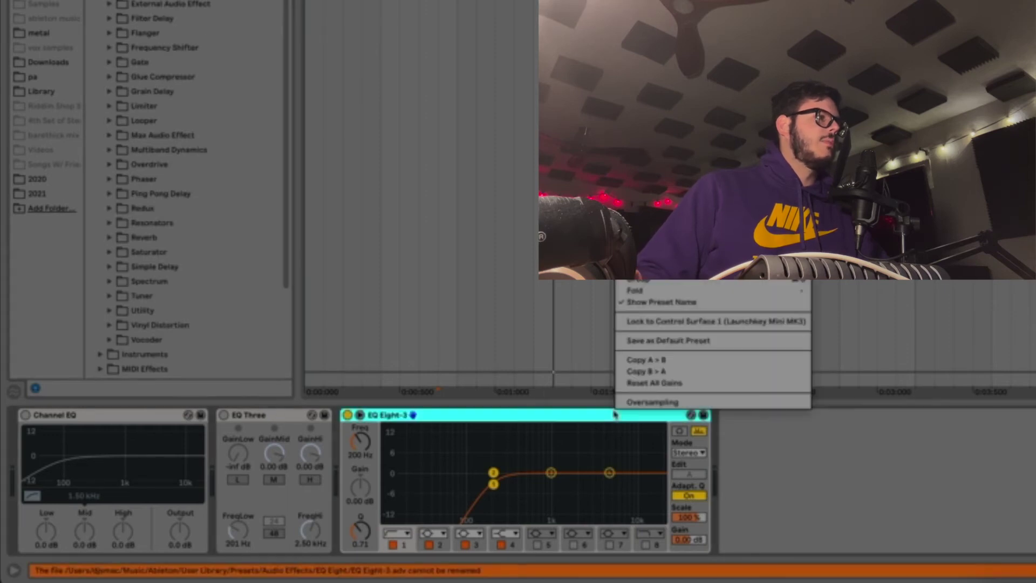
left_click(703, 340)
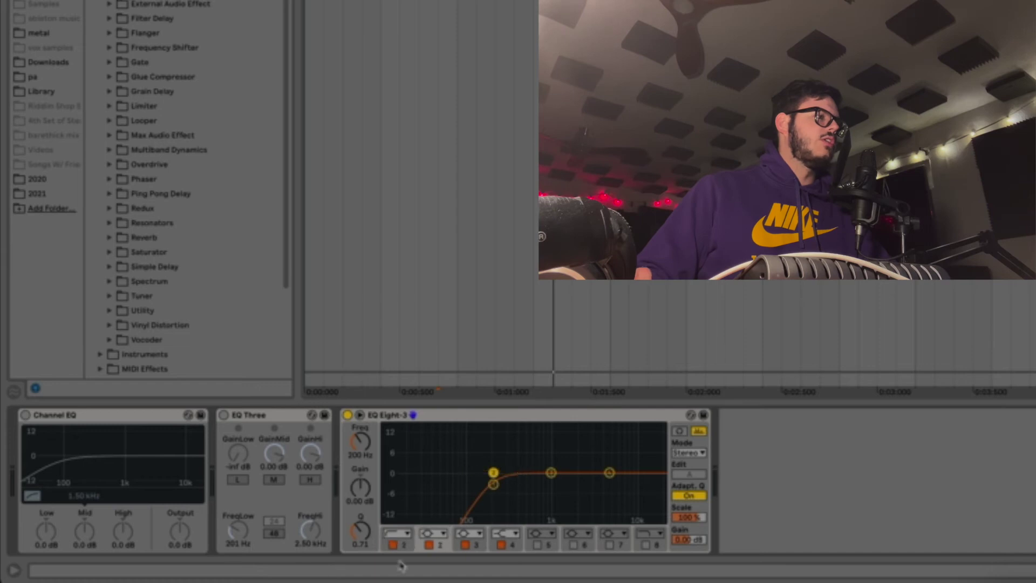
Turn band 3 from a narrow boost into a broad −12.3 dB dip, then reset its gain to 0 dB
left_click_drag(364, 511, 364, 475)
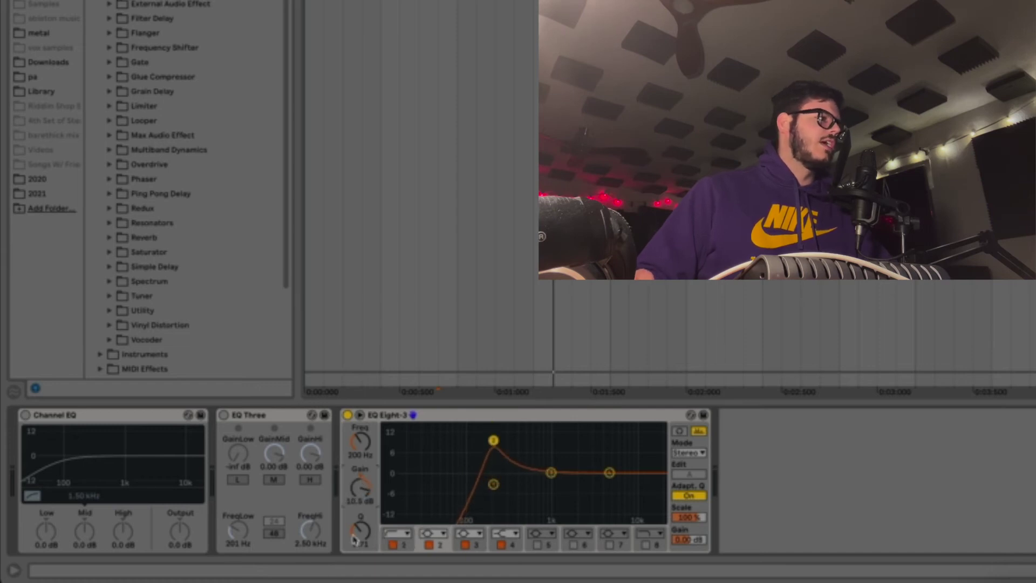
mouse_move(353, 538)
left_mouse_down()
mouse_move(354, 505)
mouse_move(353, 526)
left_mouse_up()
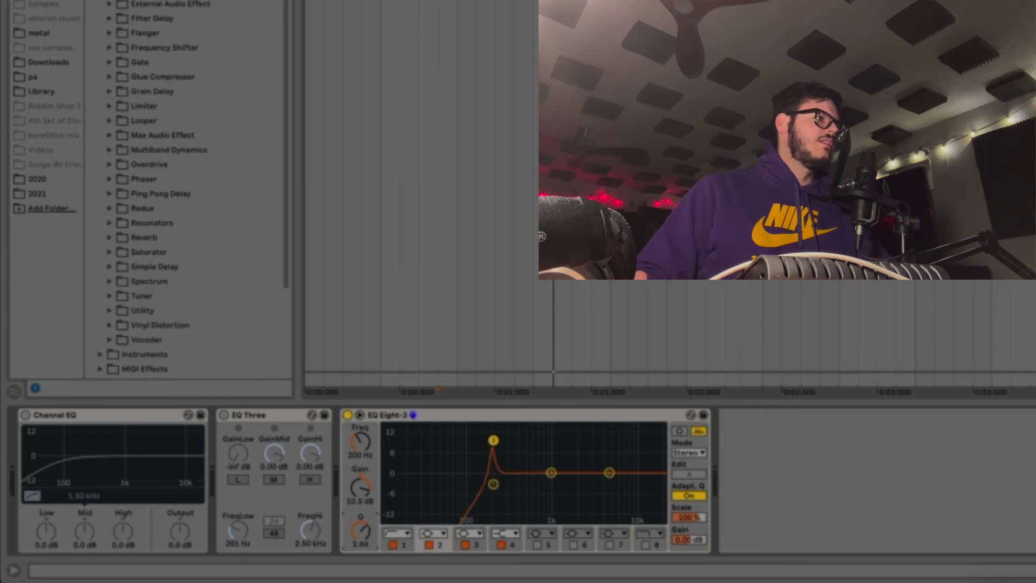
left_click_drag(492, 441, 518, 512)
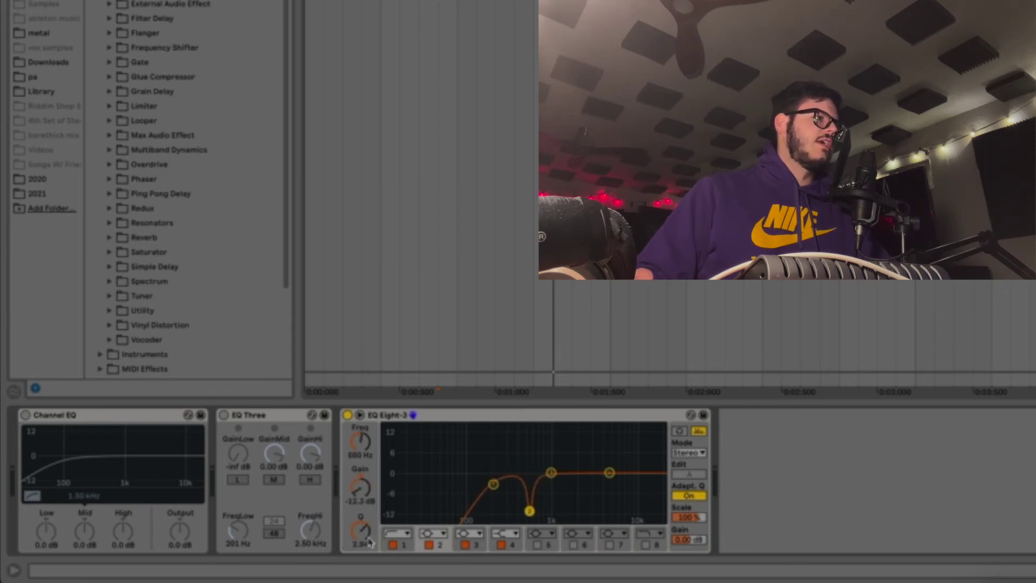
left_click_drag(370, 543, 369, 532)
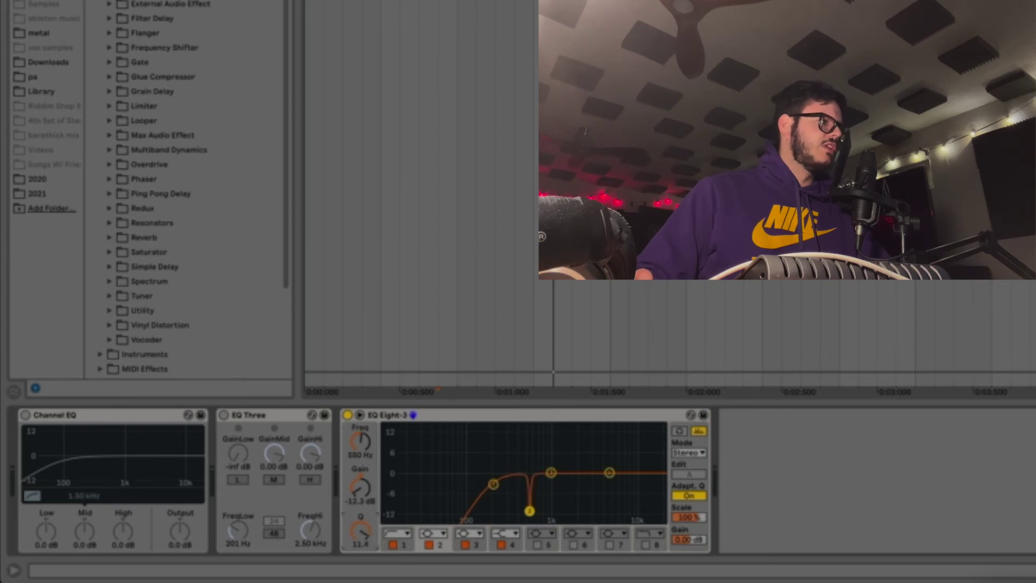
left_click_drag(360, 531, 360, 540)
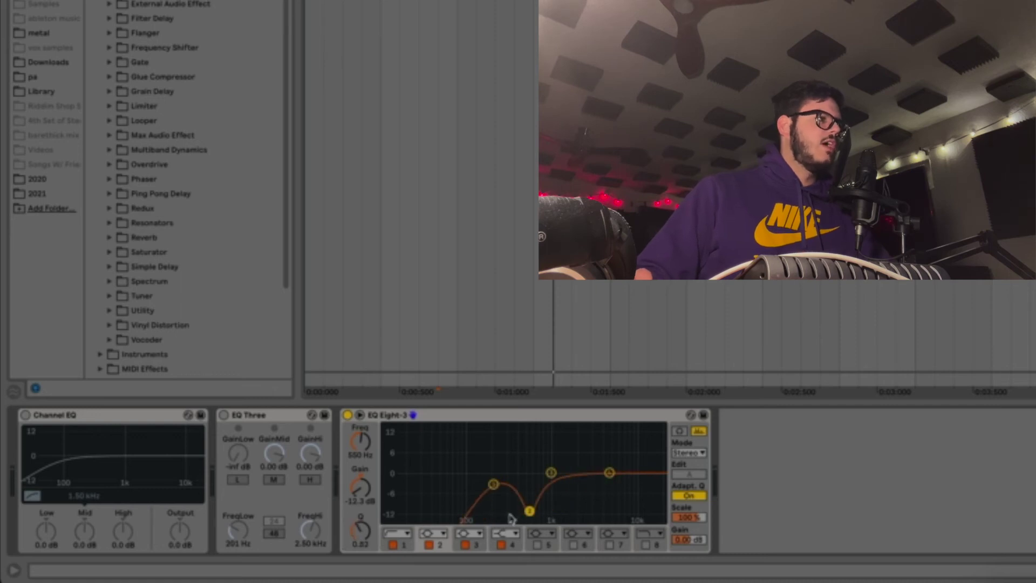
left_click(361, 487)
key("Delete")
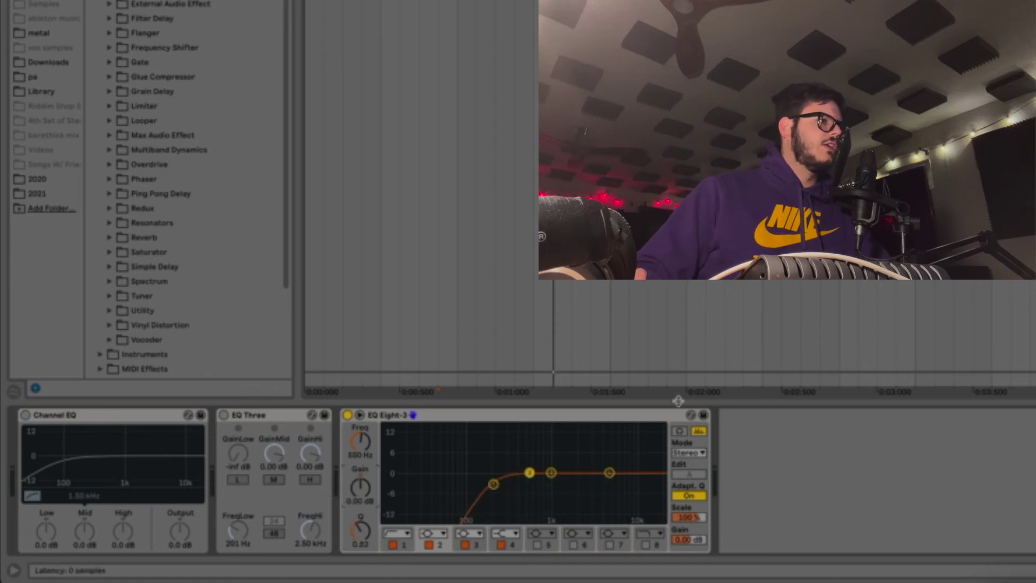
Audition band 2 alone during playback while moving it toward 2.15 kHz, then open the Mode list
left_click(679, 432)
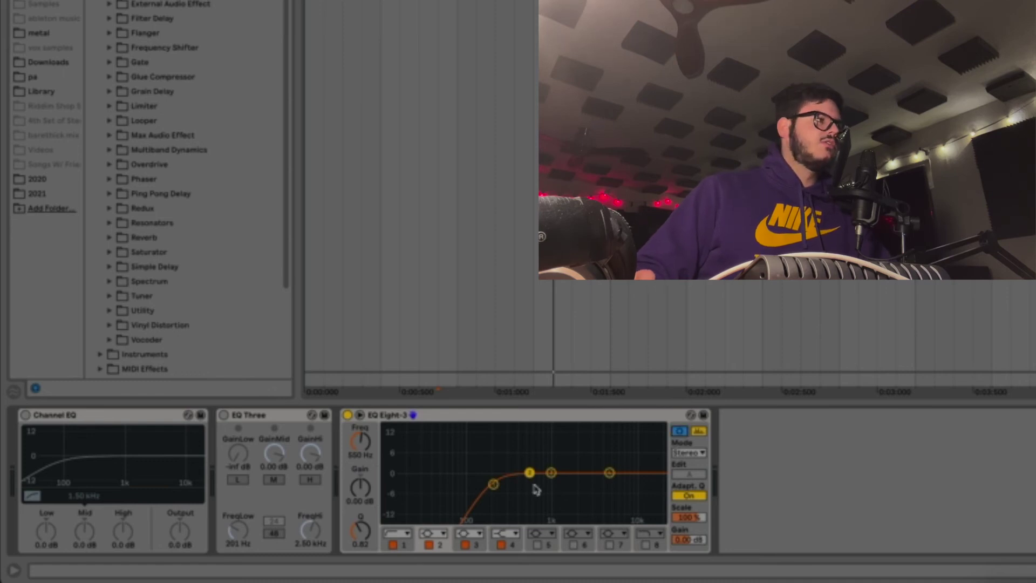
key("space")
left_click_drag(529, 473, 578, 473)
left_click(687, 453)
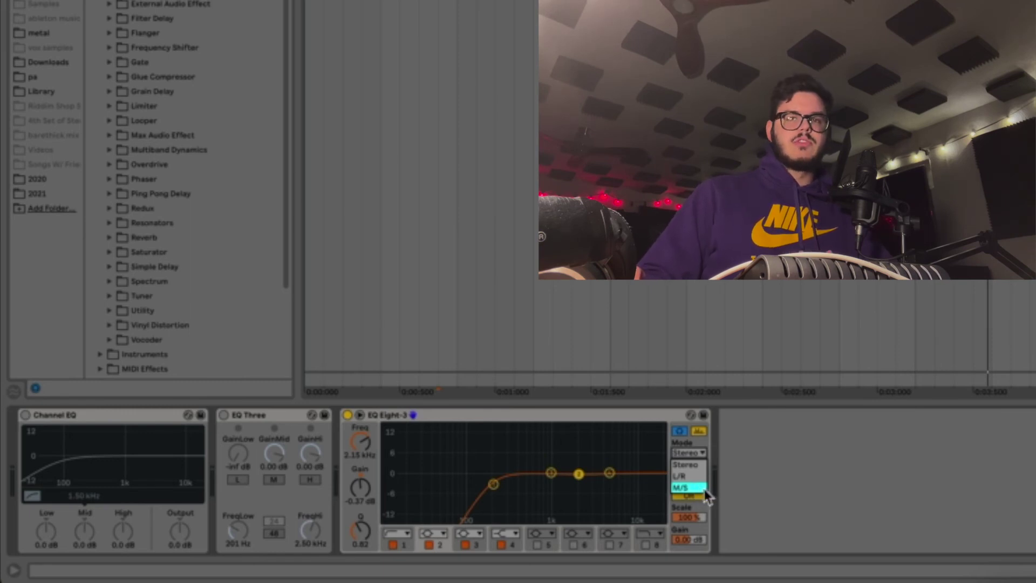
Switch EQ Eight to M/S and cut a dip near 1.63 kHz in the Mid signal
left_click(689, 487)
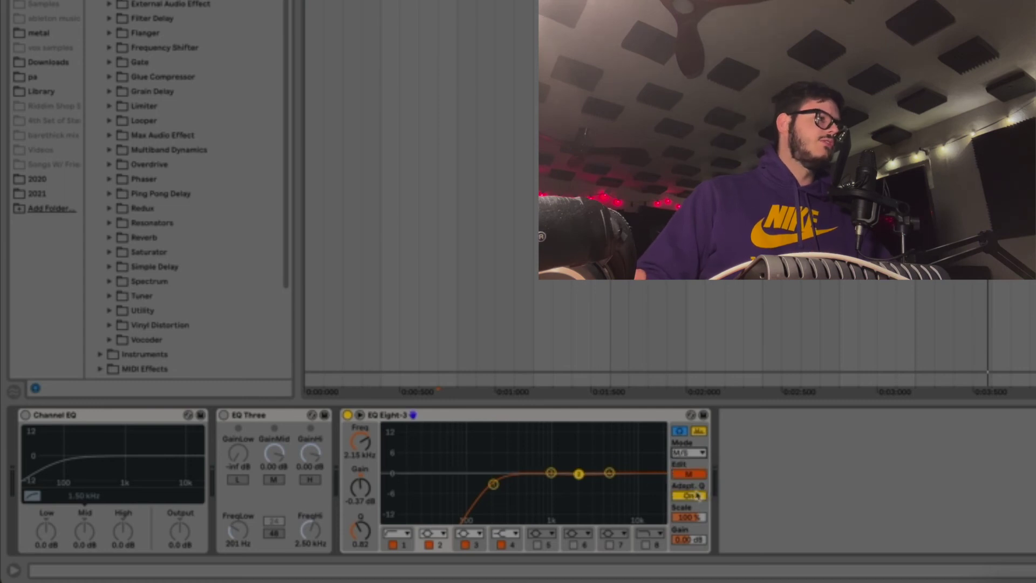
left_click_drag(578, 474, 562, 505)
key("space")
key("space")
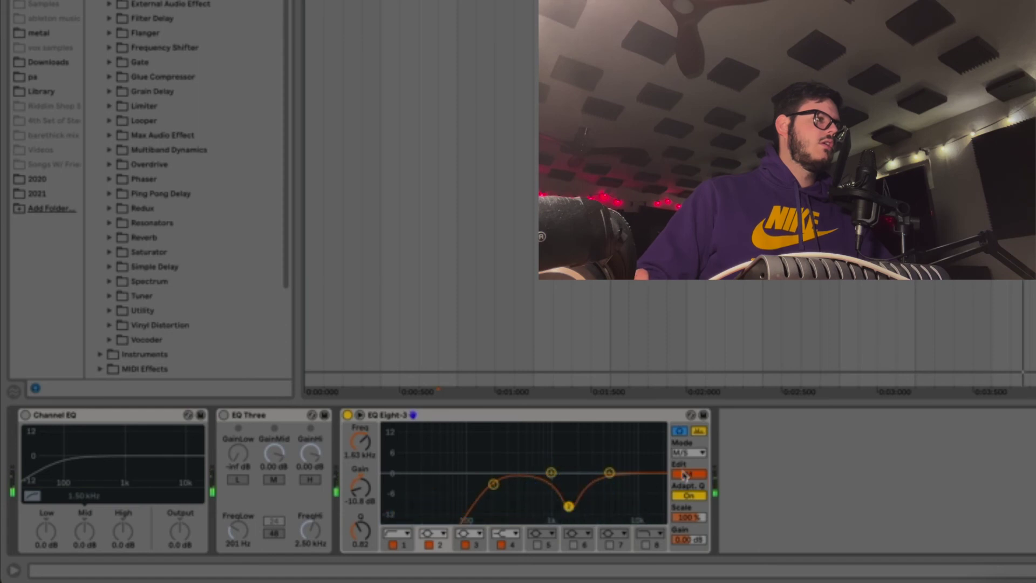
Cut the Side signal 10.8 dB near 6.81 kHz, then A/B it by bypassing EQ Eight
left_click(688, 474)
left_click_drag(577, 473, 620, 506)
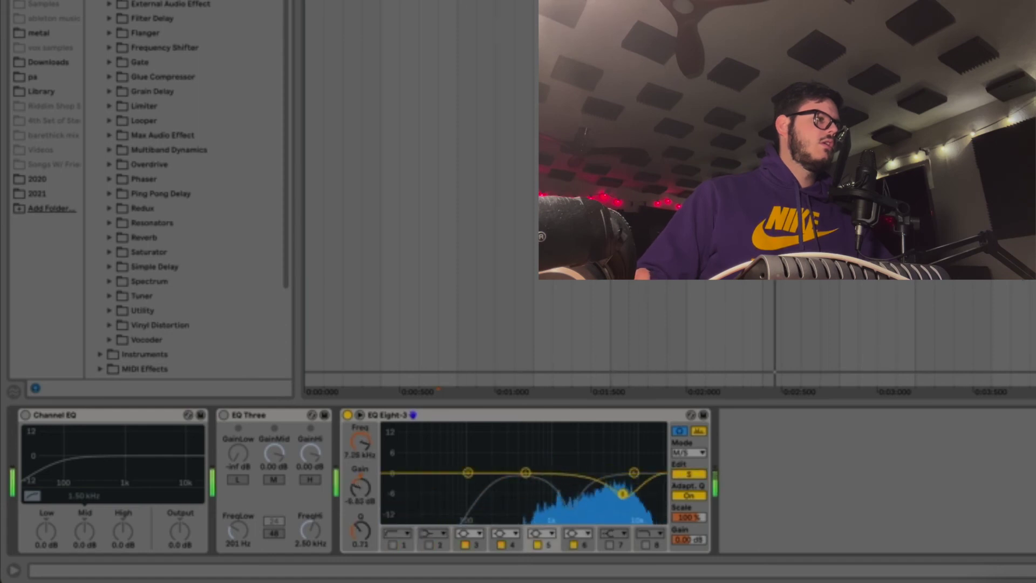
left_click(348, 415)
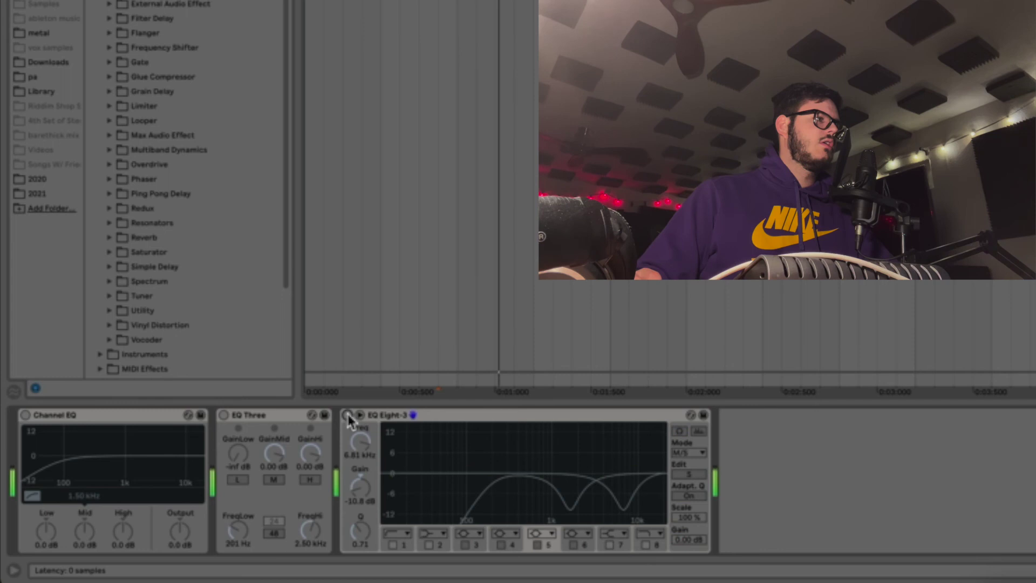
left_click(347, 415)
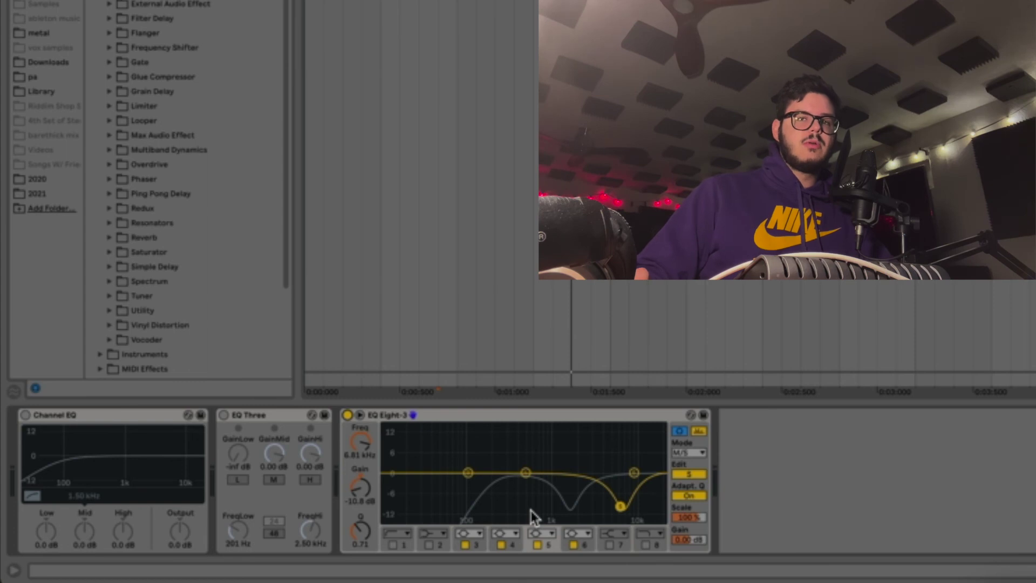
Select the Channel EQ device at the start of the effects chain
left_click(100, 419)
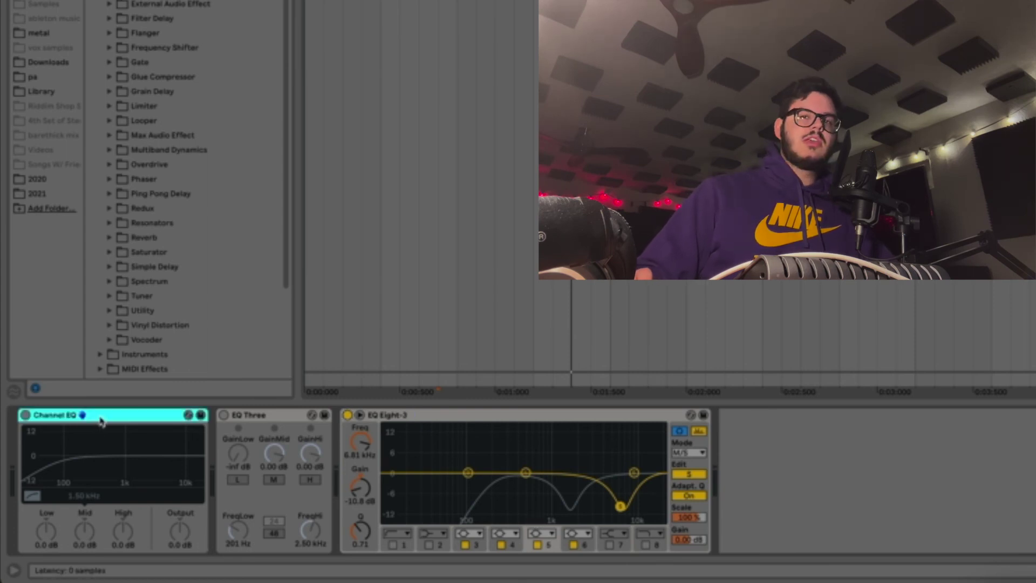